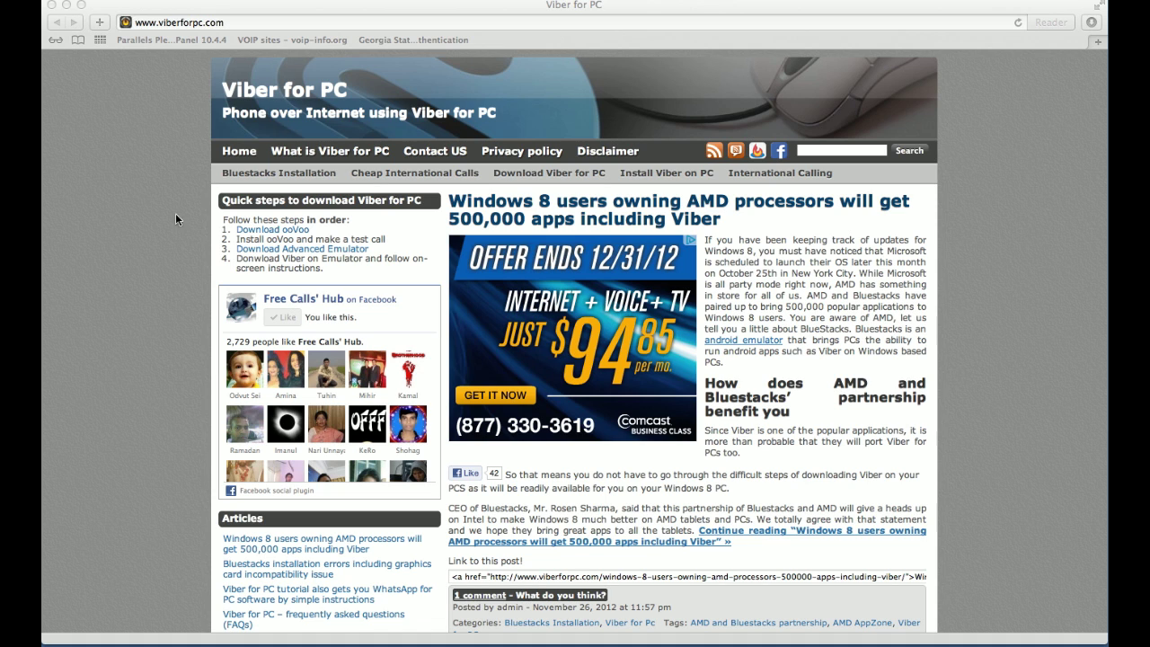
Step: Load viberforpc.com in Safari and view its Download Advanced Emulator step
{"action": "left_click", "coordinate": [173, 22]}
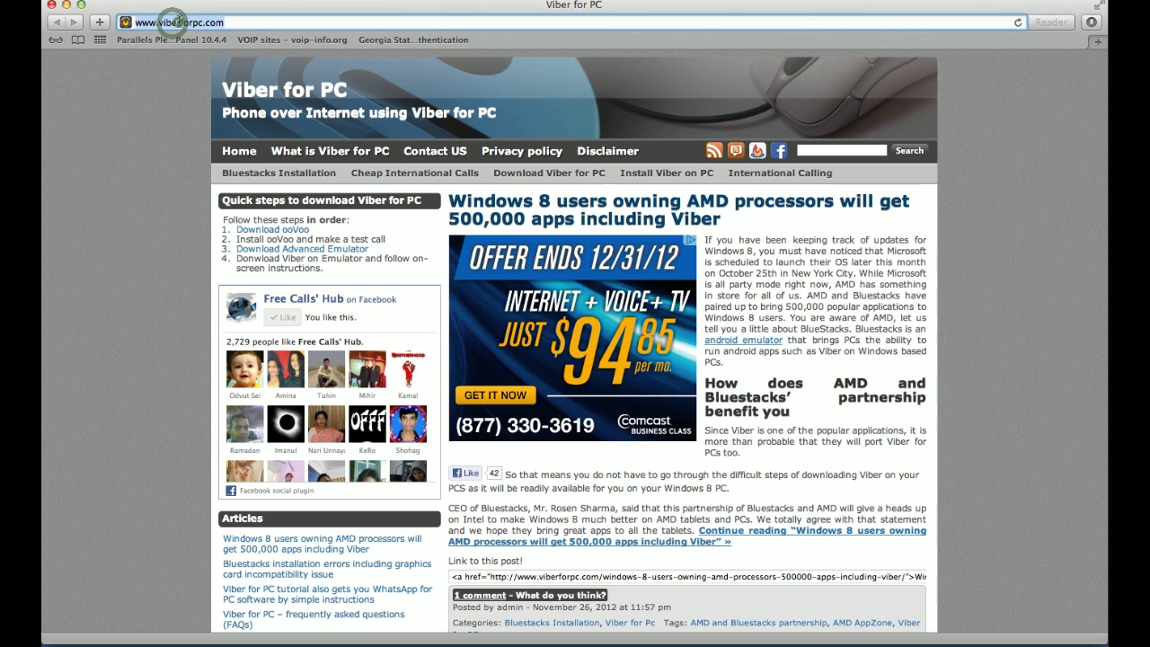
{"action": "type", "text": "v"}
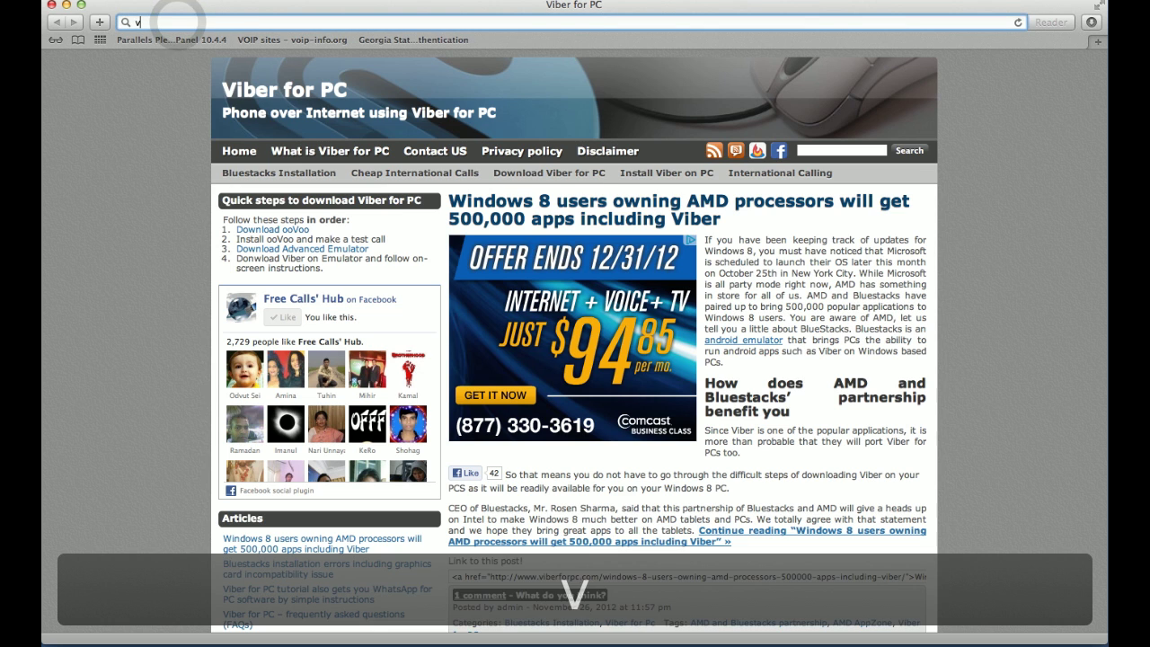
{"action": "type", "text": "iberforpc.co"}
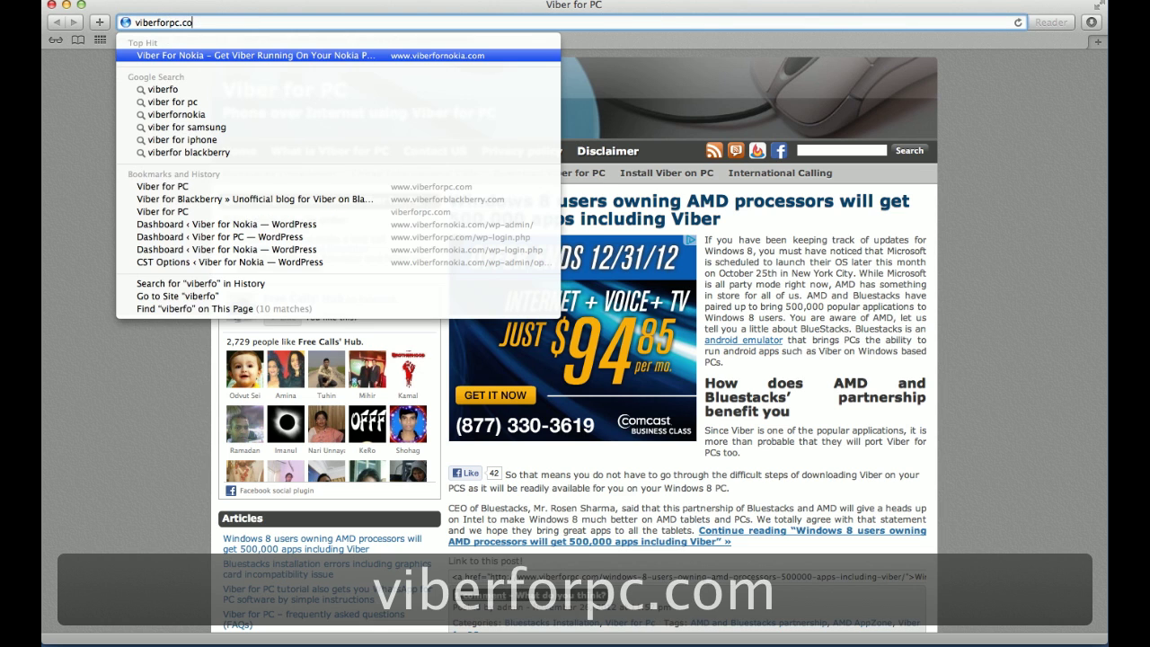
{"action": "type", "text": "m"}
{"action": "key", "text": "Return"}
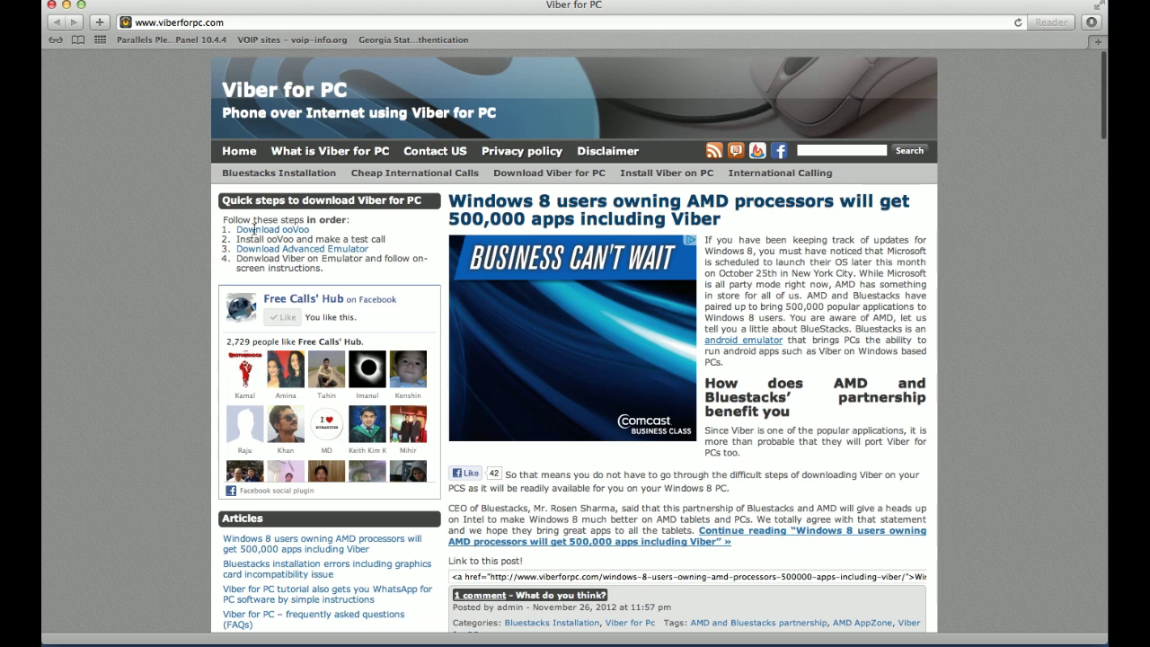
{"action": "left_click", "coordinate": [284, 230]}
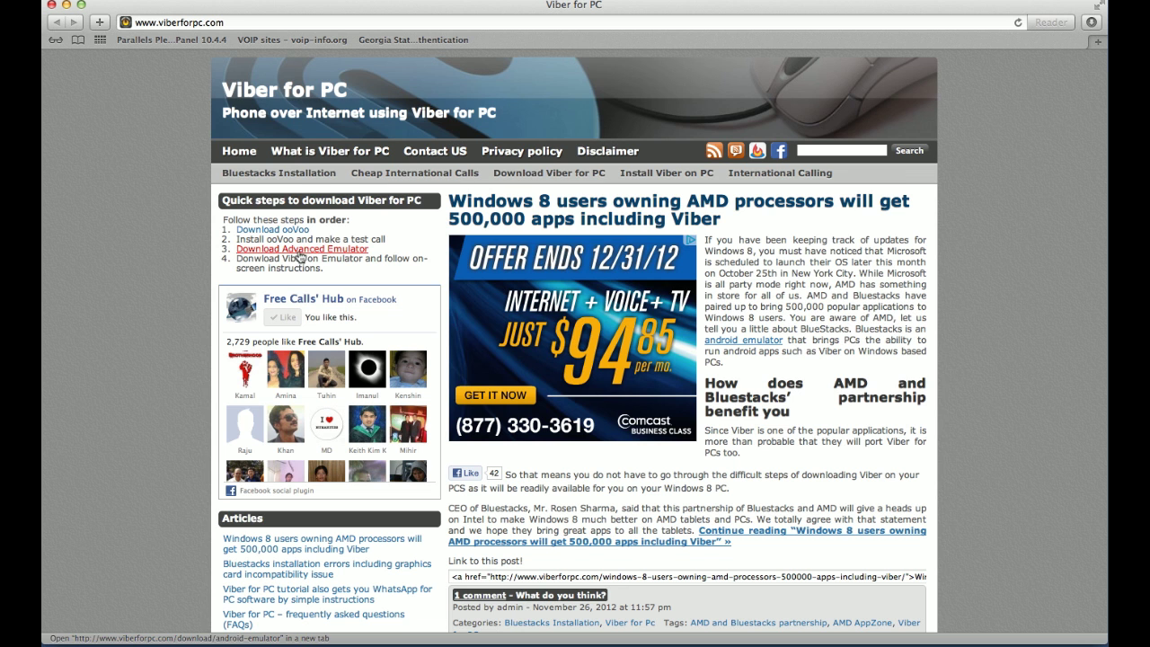
Step: Open a new Safari tab and start entering the BlueStacks address ('blue')
{"action": "key", "text": "super+t"}
{"action": "type", "text": "bluestacks.com"}
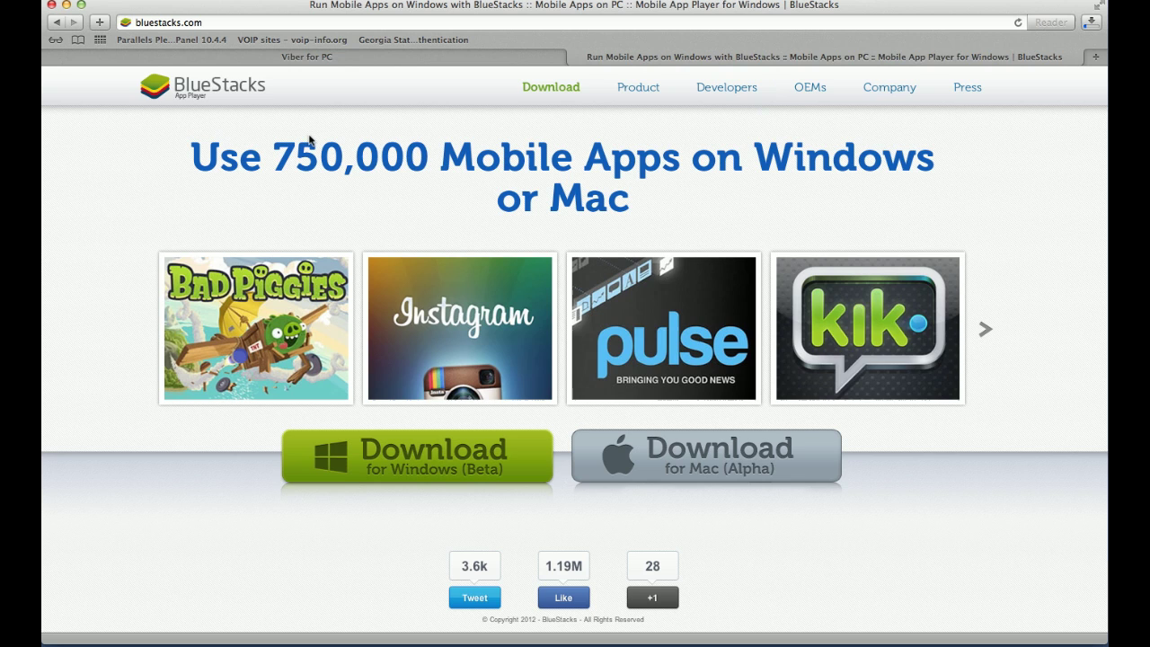
Step: Return to the Viber for PC tab and launch Twitter.app from the Dock's Android Apps stack
{"action": "left_click", "coordinate": [410, 55]}
{"action": "mouse_move", "coordinate": [804, 610]}
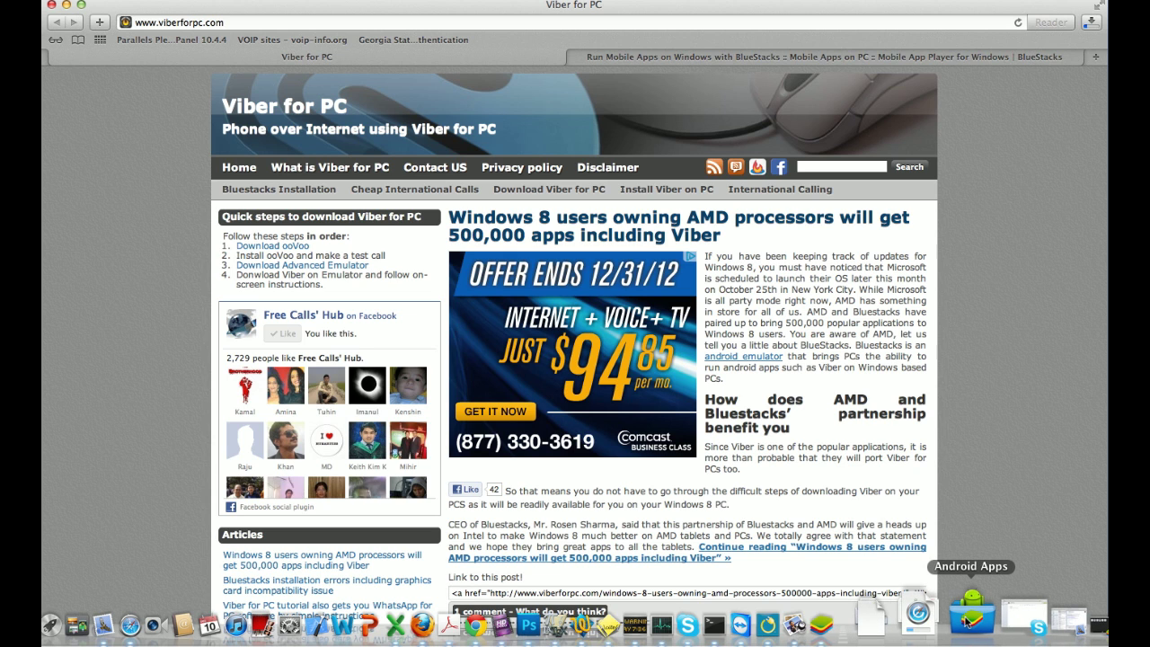
{"action": "left_click", "coordinate": [968, 616]}
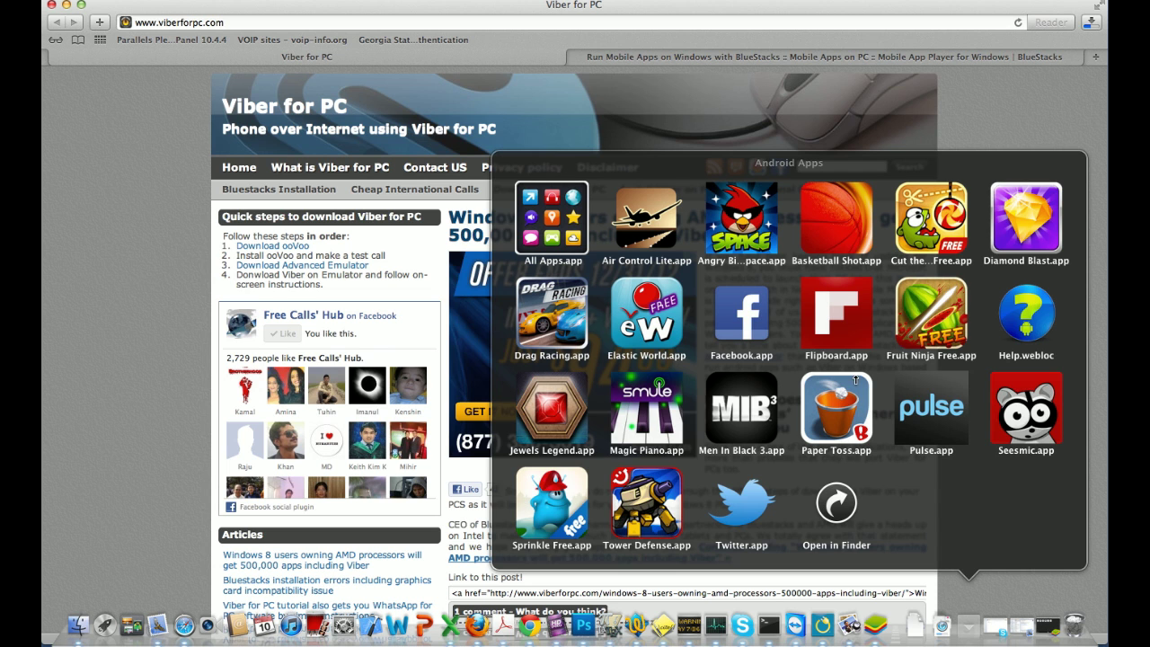
{"action": "left_click", "coordinate": [741, 507]}
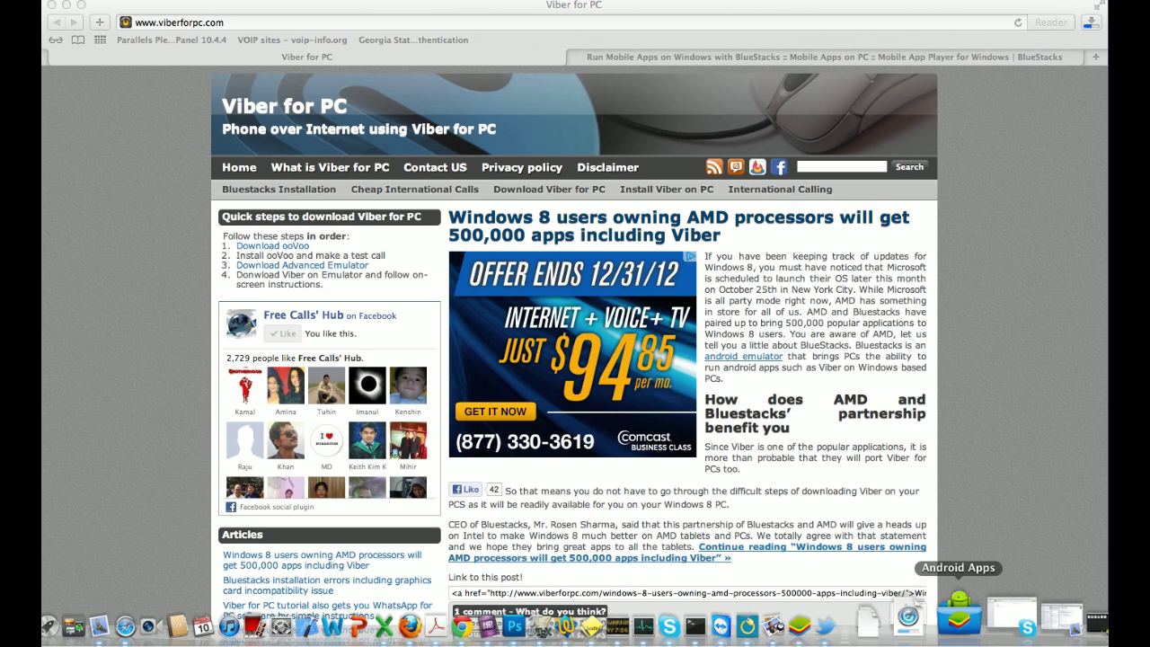
{"action": "left_click", "coordinate": [977, 628]}
Step: Bring up BlueStacks, go to its home screen, move the window toward centre, and relaunch Twitter
{"action": "left_click", "coordinate": [957, 550]}
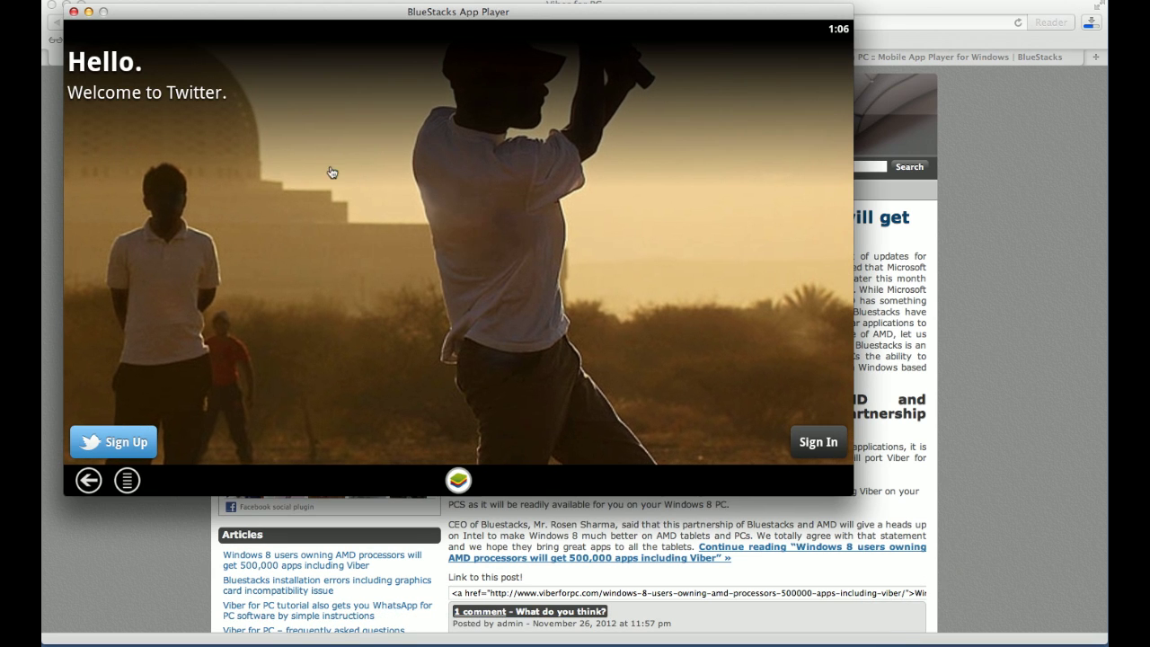
{"action": "left_click", "coordinate": [455, 468]}
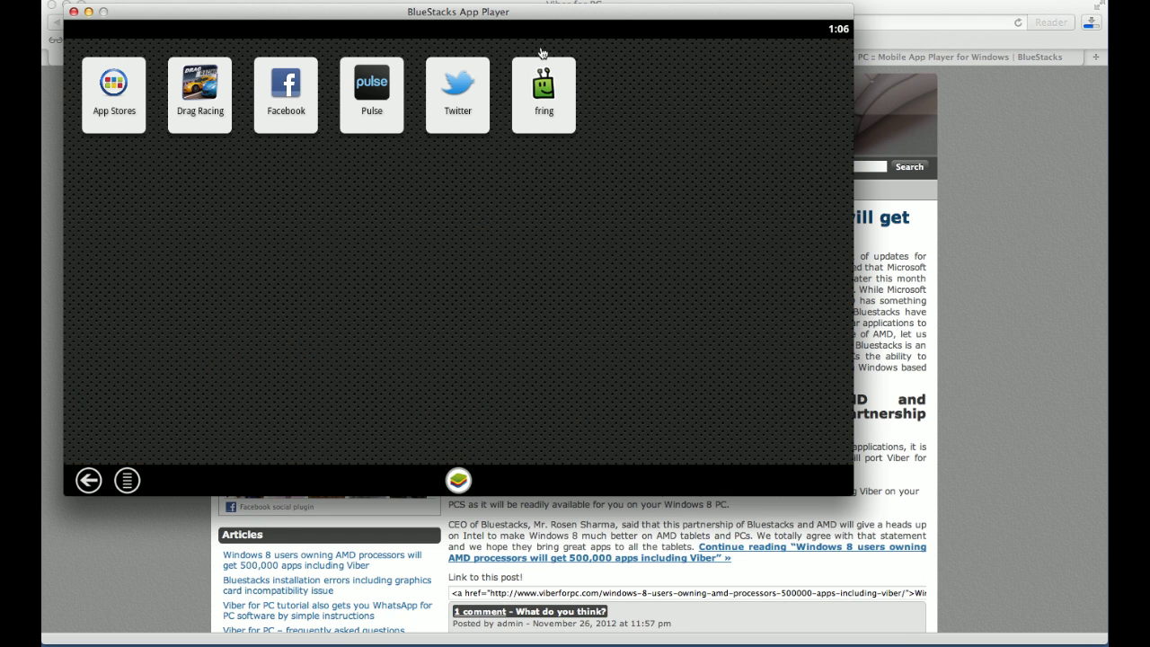
{"action": "left_click_drag", "start_coordinate": [501, 16], "coordinate": [625, 21]}
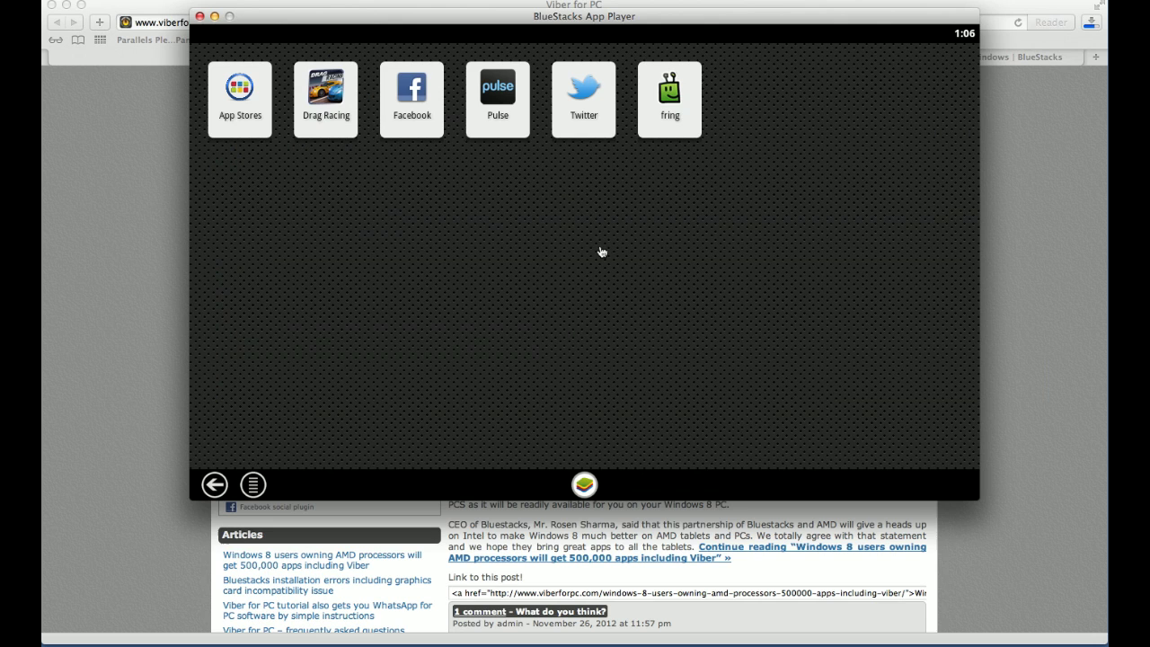
{"action": "left_click", "coordinate": [585, 95]}
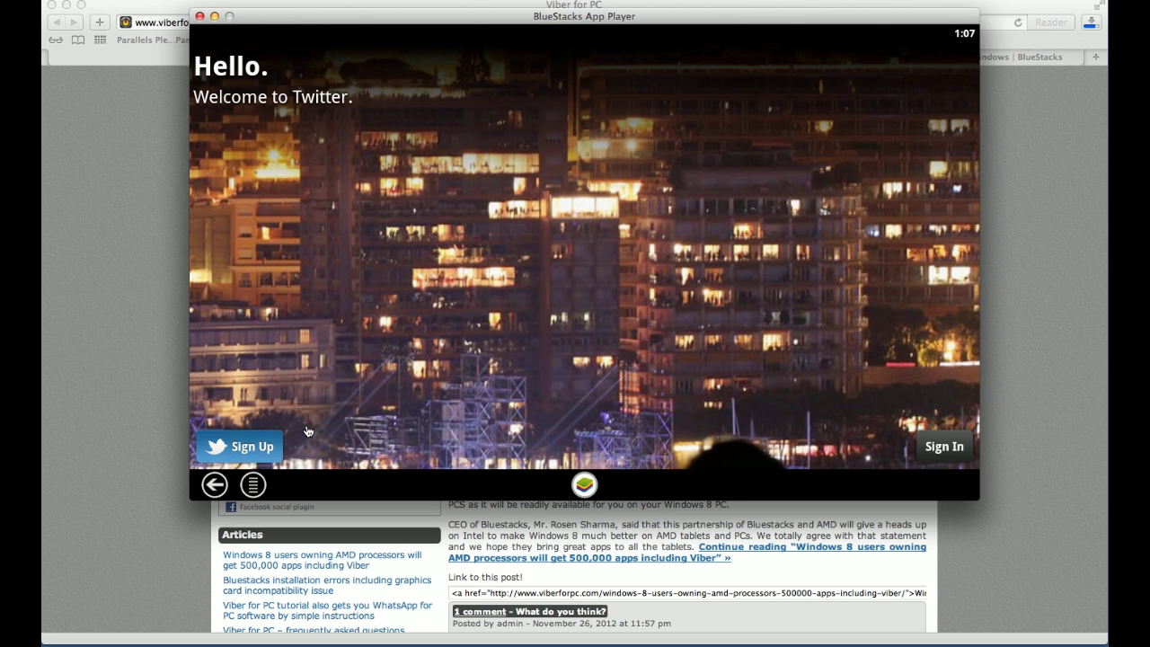
Step: From Twitter's Sign Up form, open the Terms of Service link in the Android Browser
{"action": "left_click", "coordinate": [235, 449]}
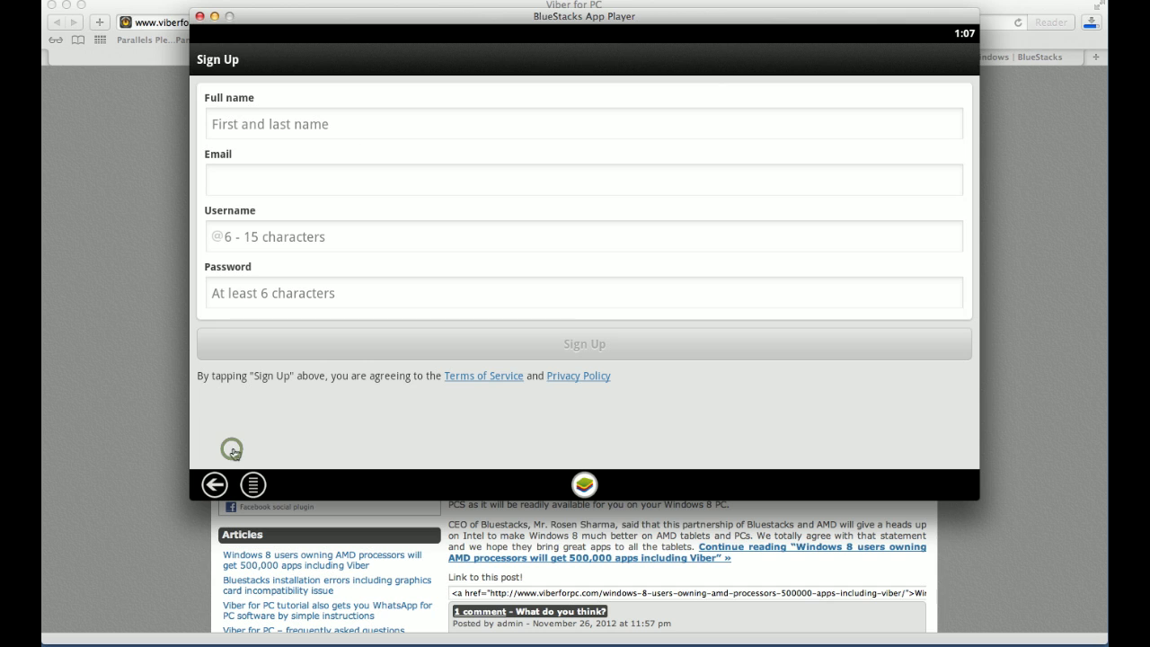
{"action": "left_click", "coordinate": [359, 126]}
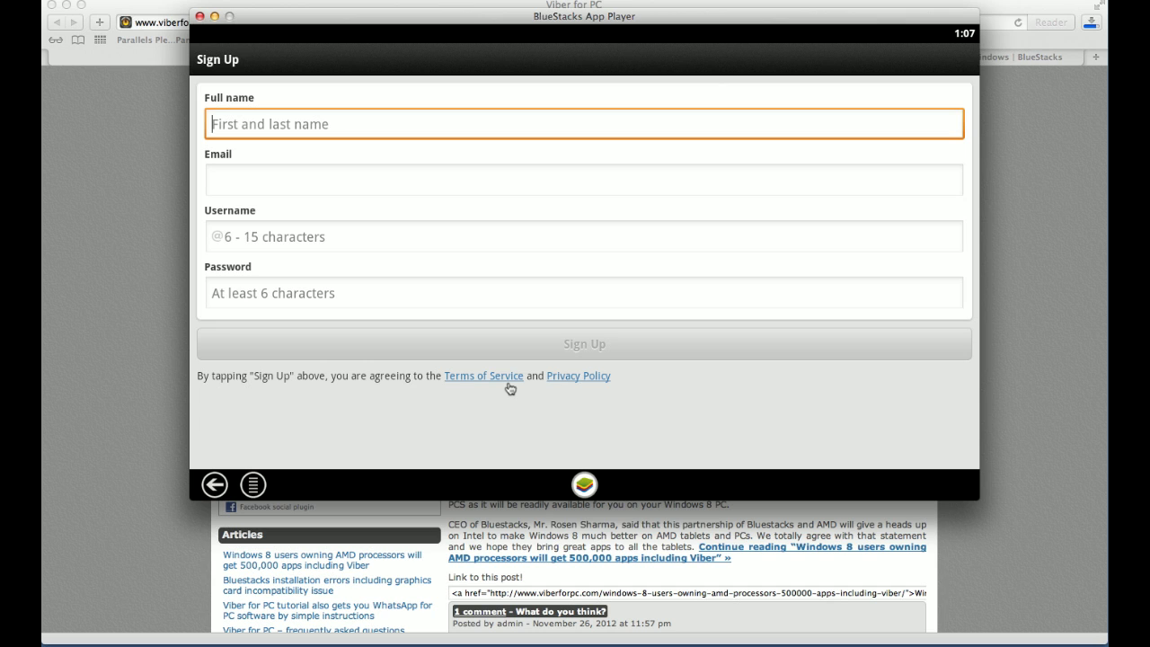
{"action": "left_click", "coordinate": [474, 374]}
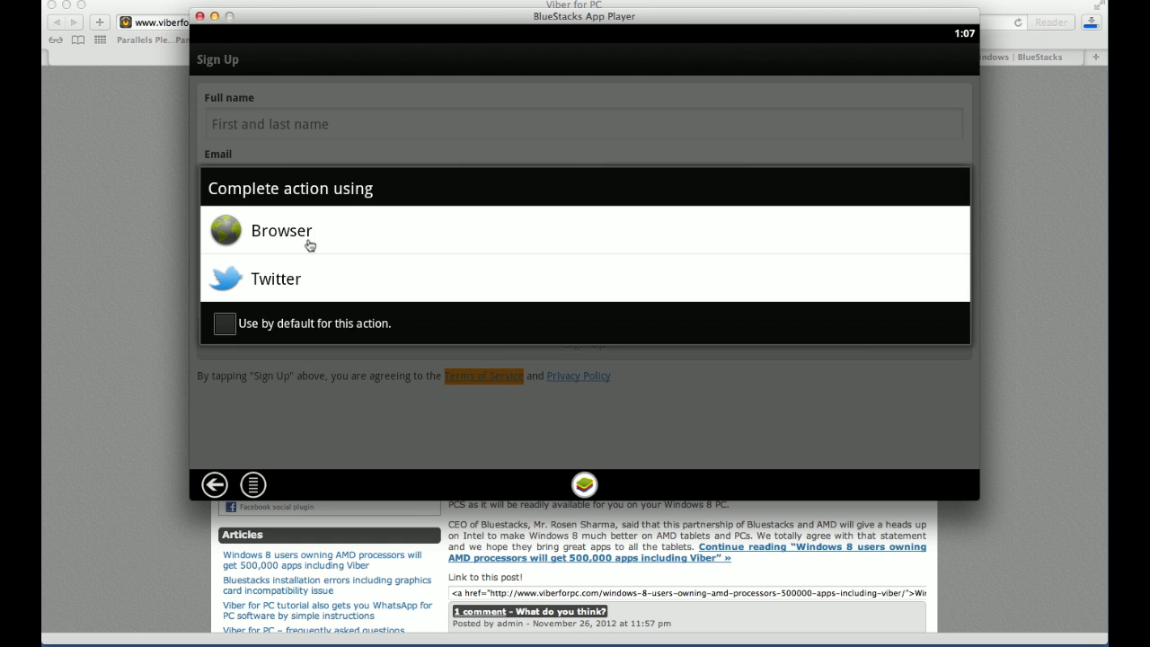
{"action": "left_click", "coordinate": [307, 243]}
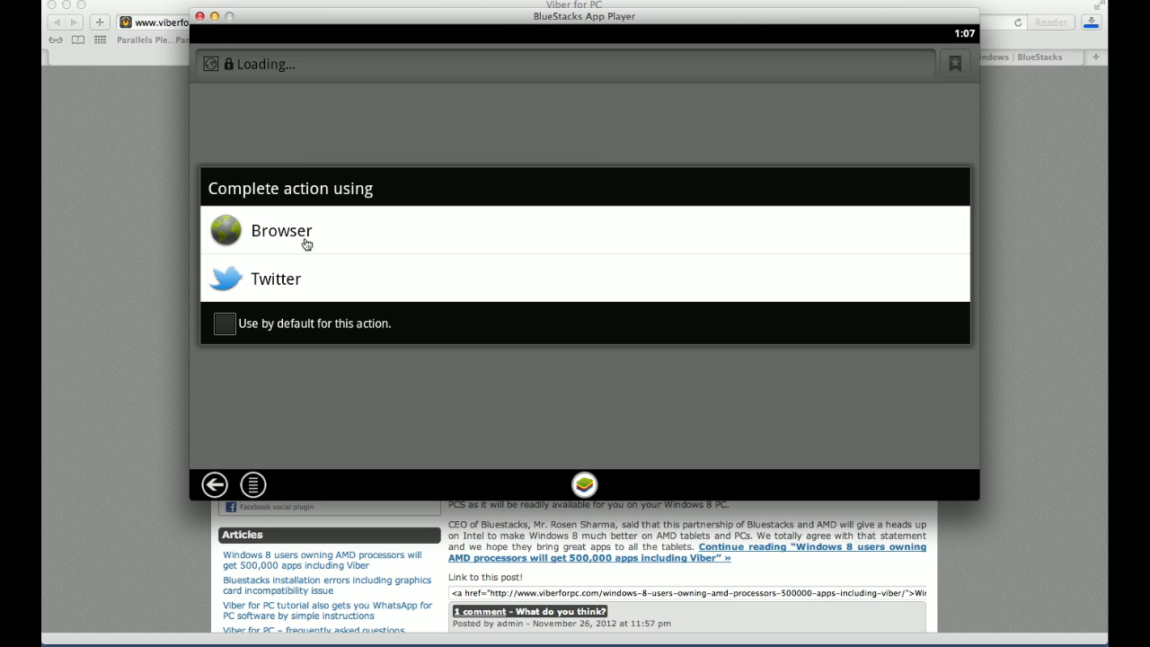
{"action": "left_click", "coordinate": [306, 241]}
{"action": "left_click", "coordinate": [305, 240]}
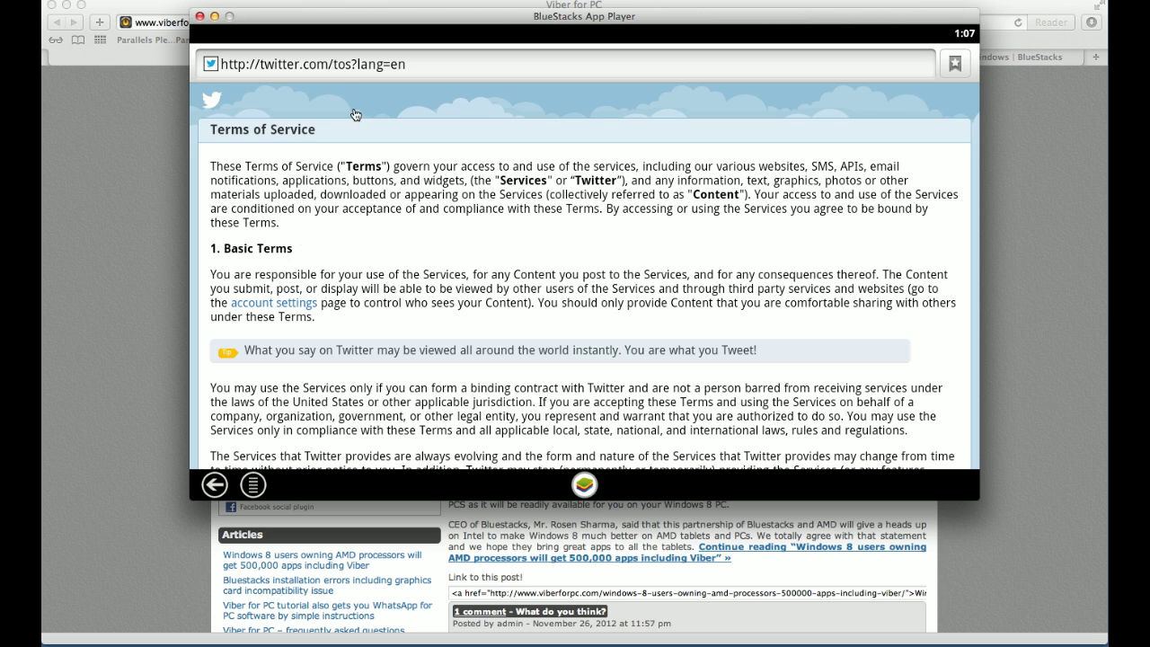
Step: Load viberforpc.com/viber.apk in the BlueStacks browser
{"action": "left_click", "coordinate": [342, 67]}
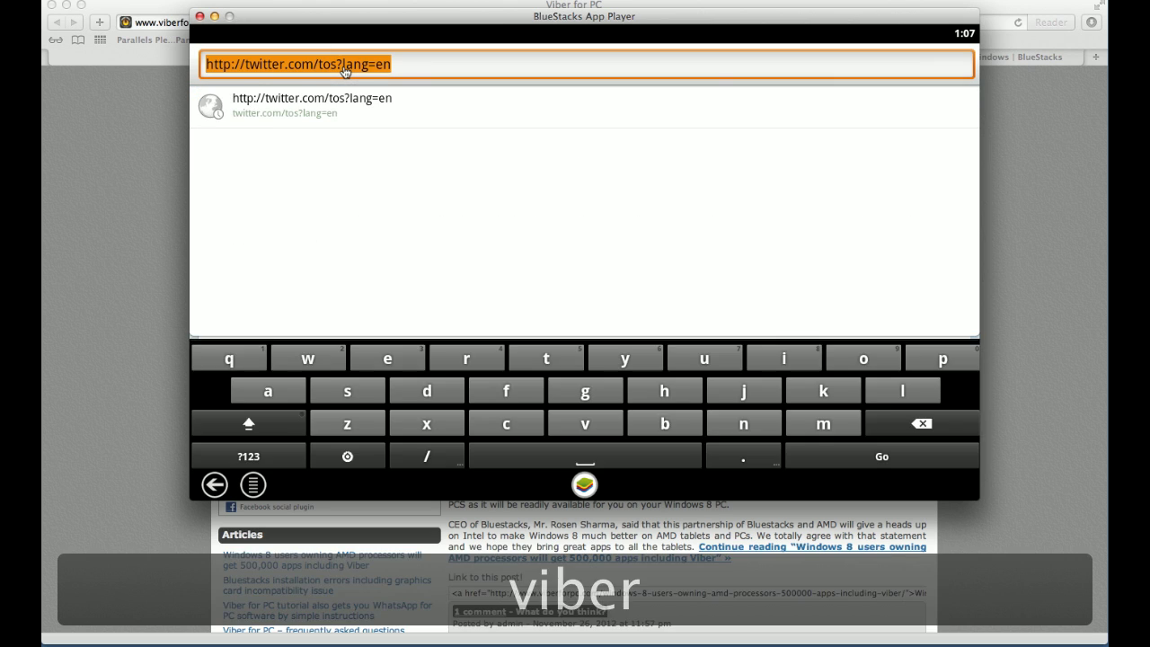
{"action": "type", "text": "viberf"}
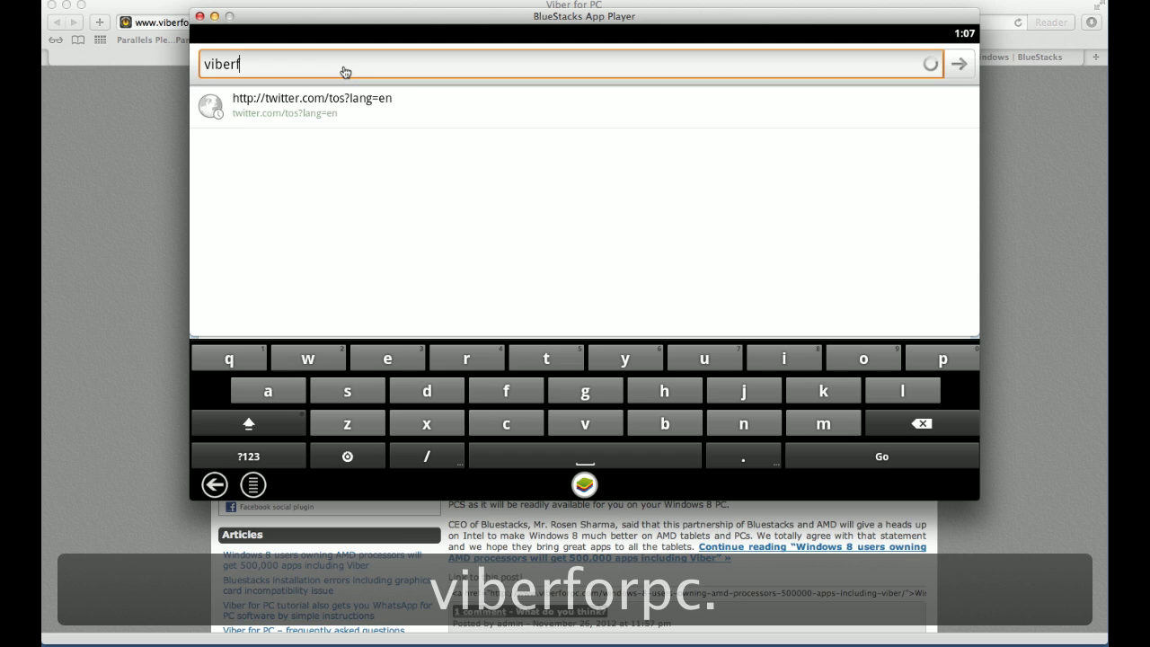
{"action": "type", "text": "or"}
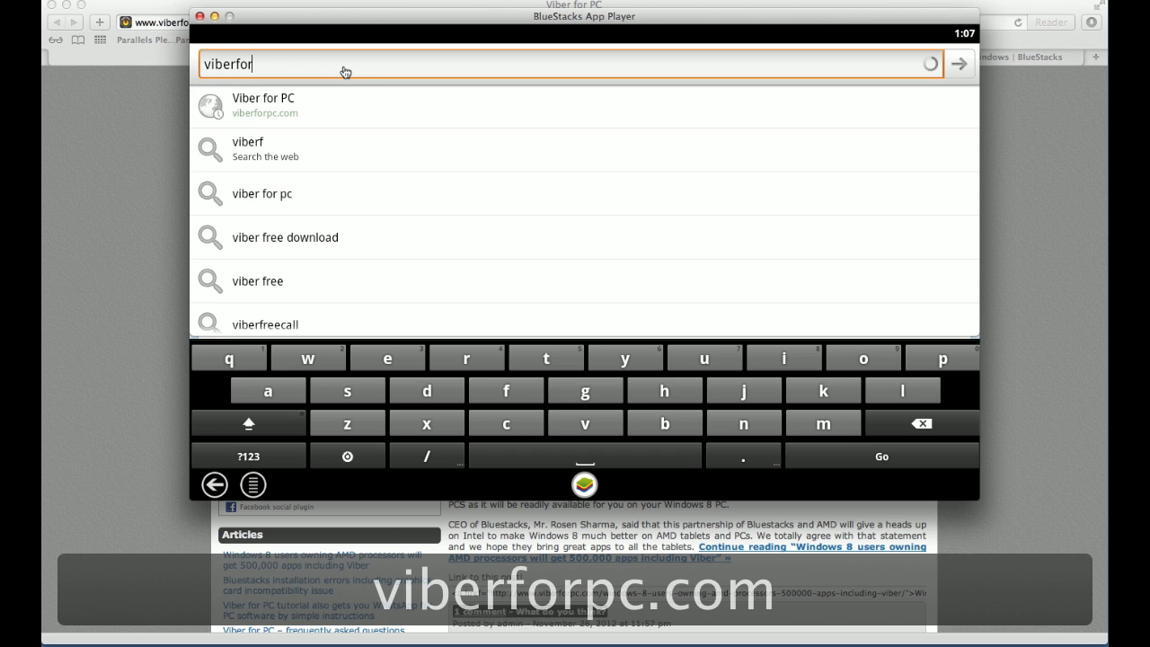
{"action": "type", "text": "pc.c"}
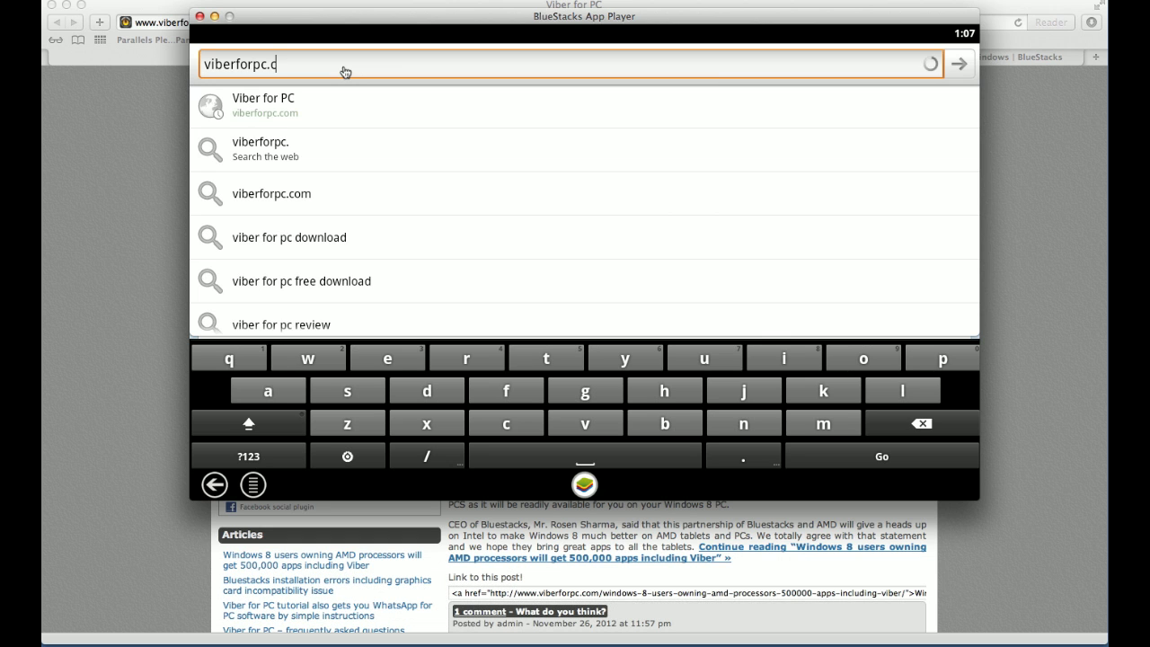
{"action": "type", "text": "om/vi"}
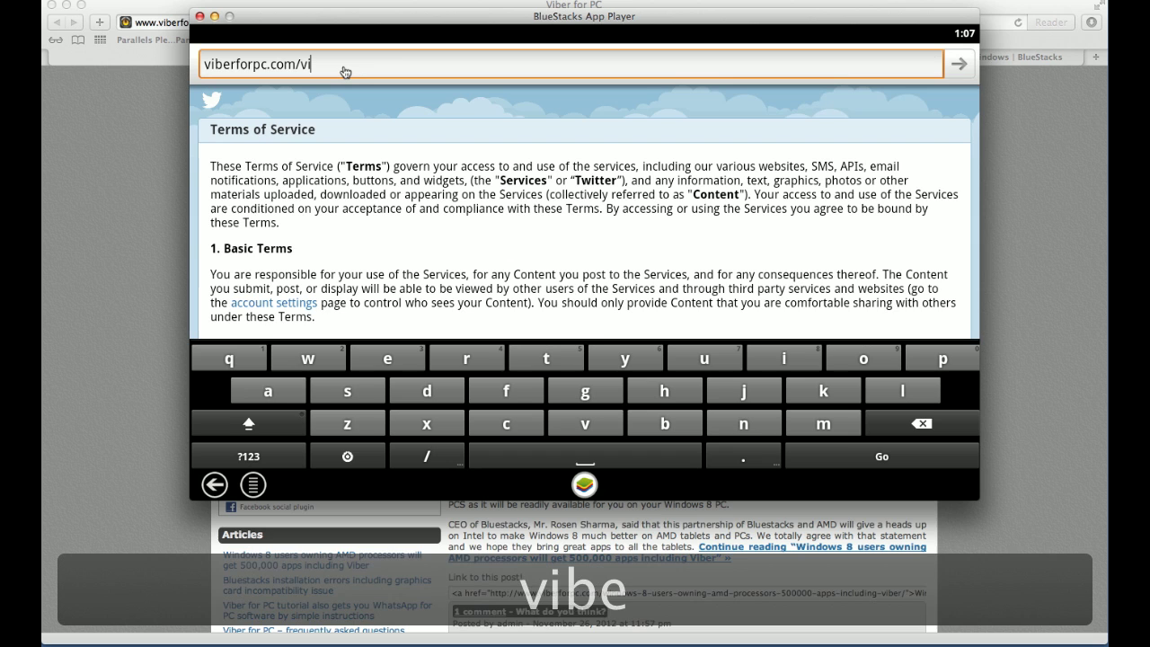
{"action": "type", "text": "ber.ap"}
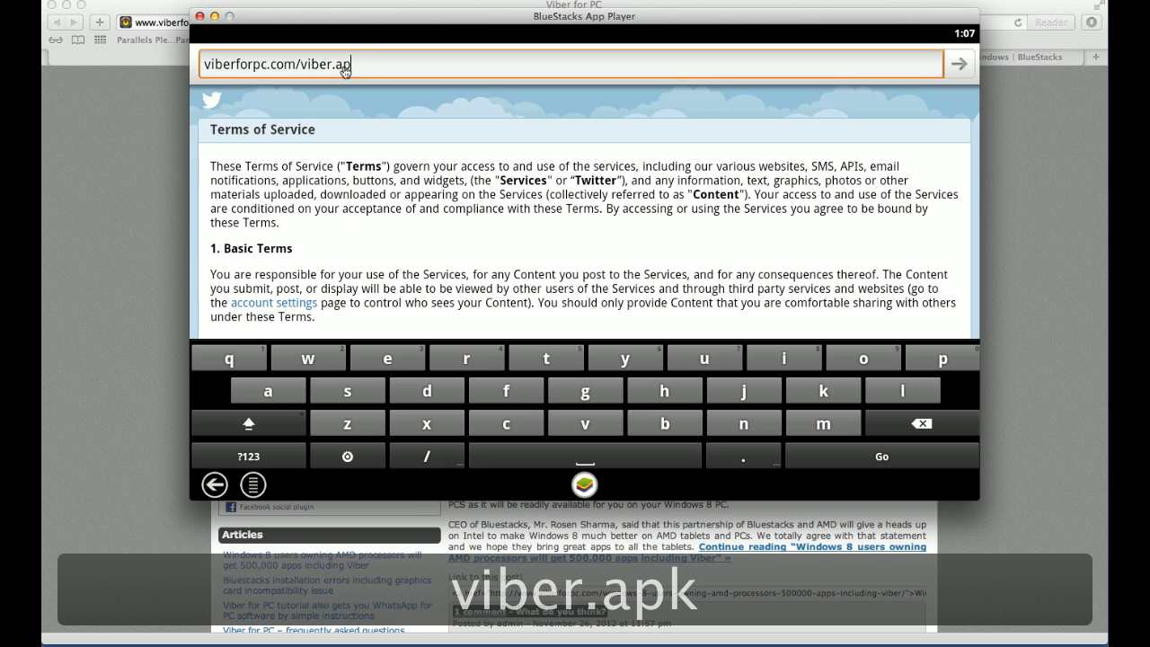
{"action": "type", "text": "k"}
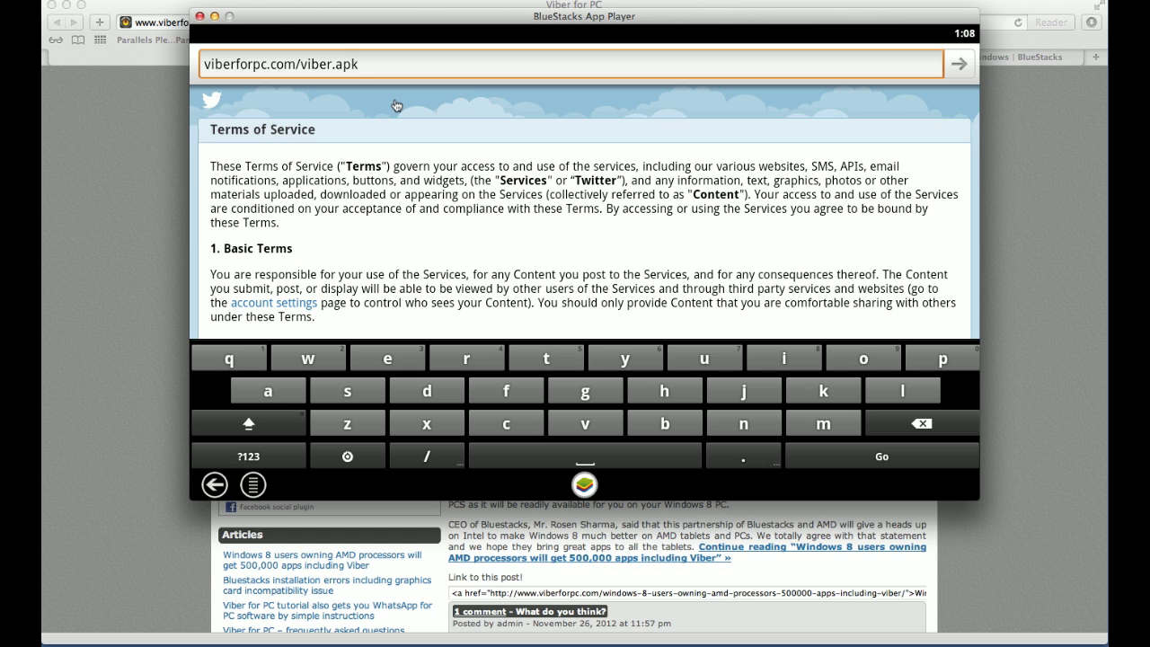
{"action": "key", "text": "Return"}
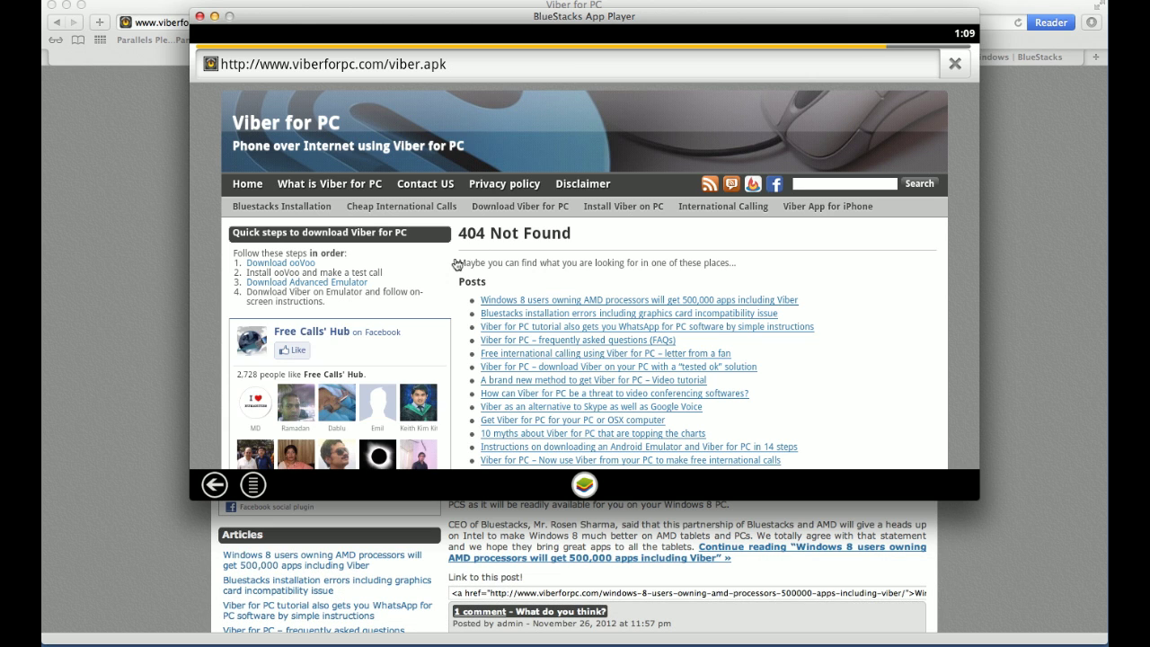
Step: Scroll the 404 page down to the footer's Download Viber.apk link
{"action": "scroll", "coordinate": [456, 264], "scroll_direction": "down", "scroll_amount": 10}
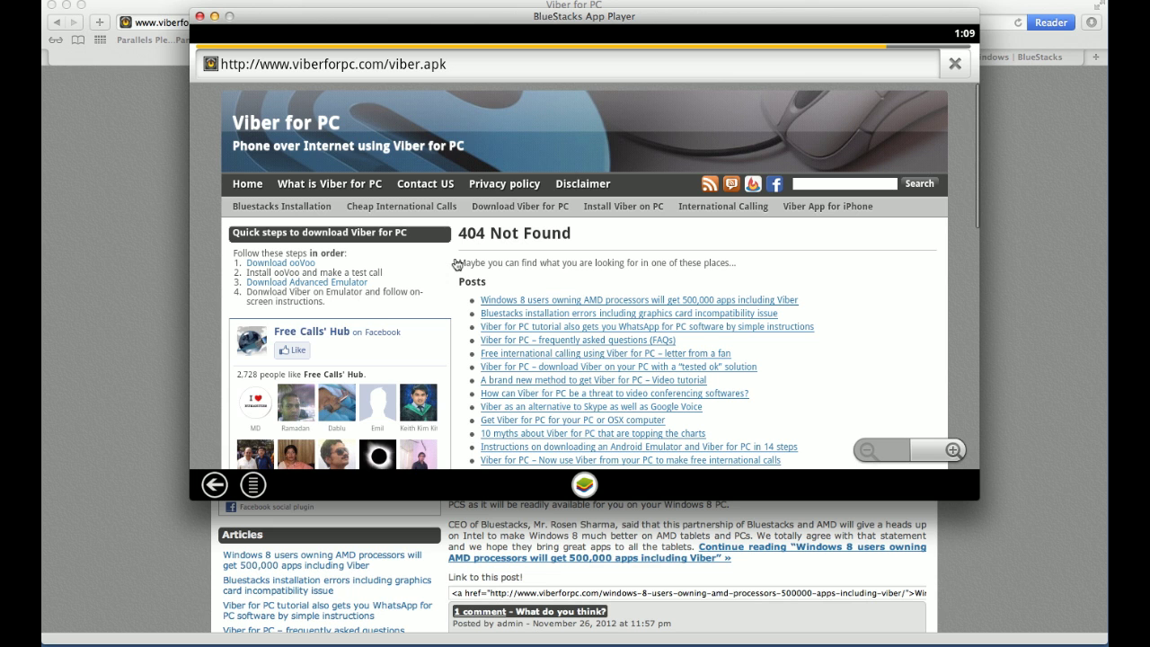
{"action": "scroll", "coordinate": [456, 264], "scroll_direction": "down", "scroll_amount": 5}
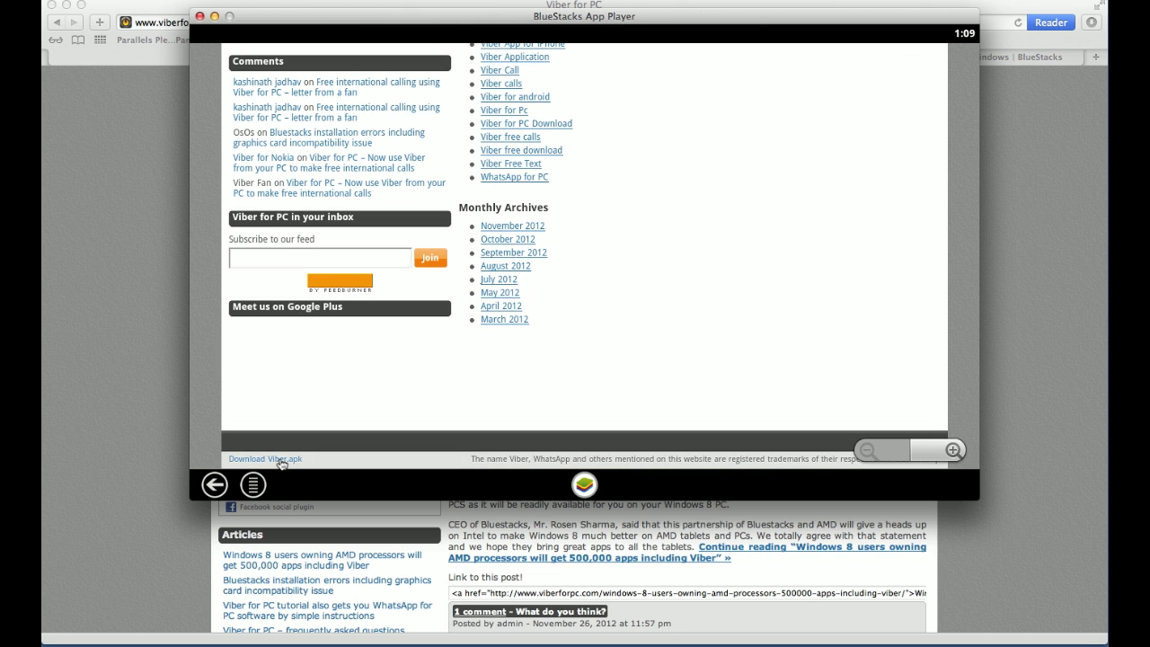
Step: Download viber-1.apk from the footer link and check its completion in the notifications
{"action": "left_click", "coordinate": [280, 459]}
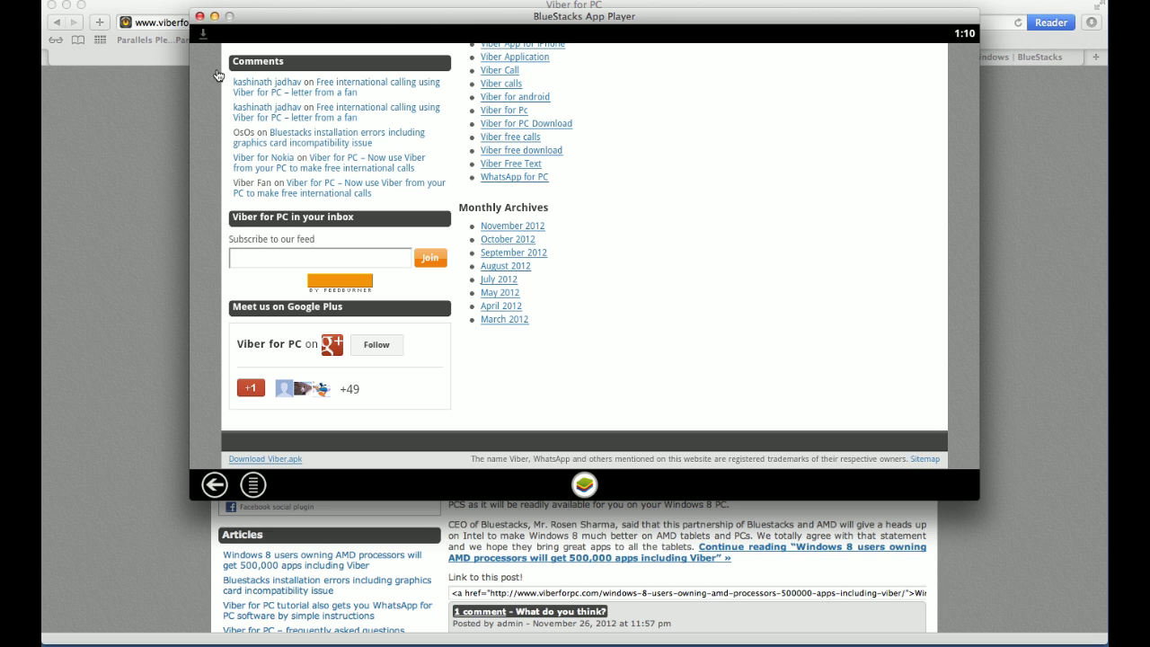
{"action": "left_click", "coordinate": [204, 34]}
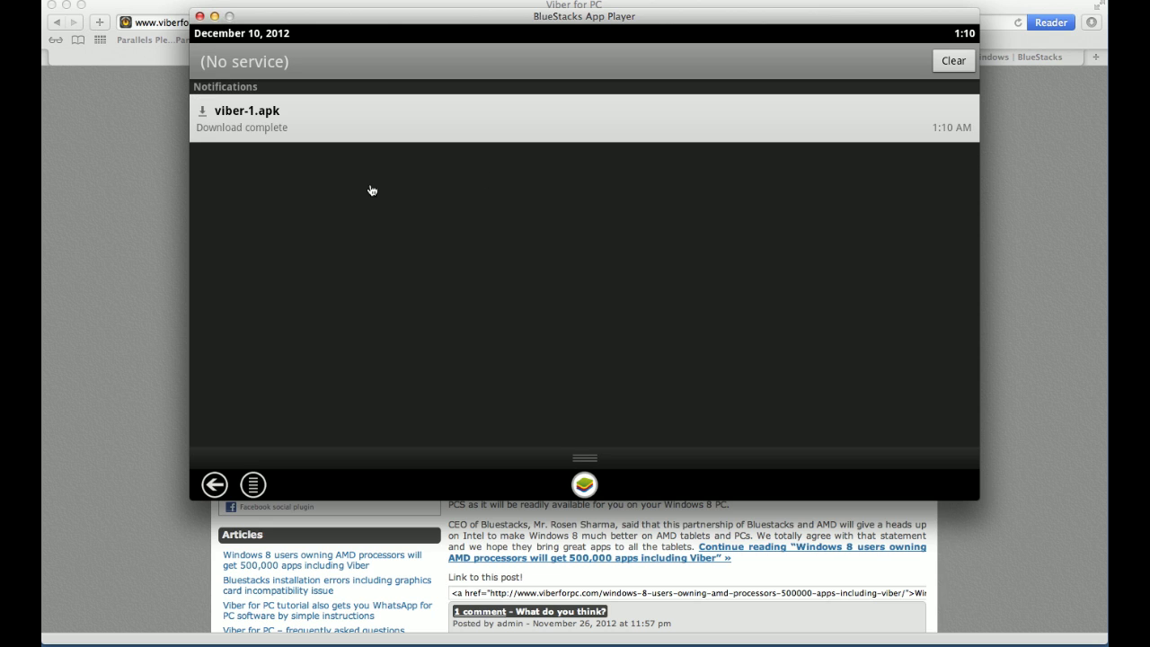
Step: Install Viber from the downloaded viber-1.apk notification
{"action": "left_click", "coordinate": [289, 130]}
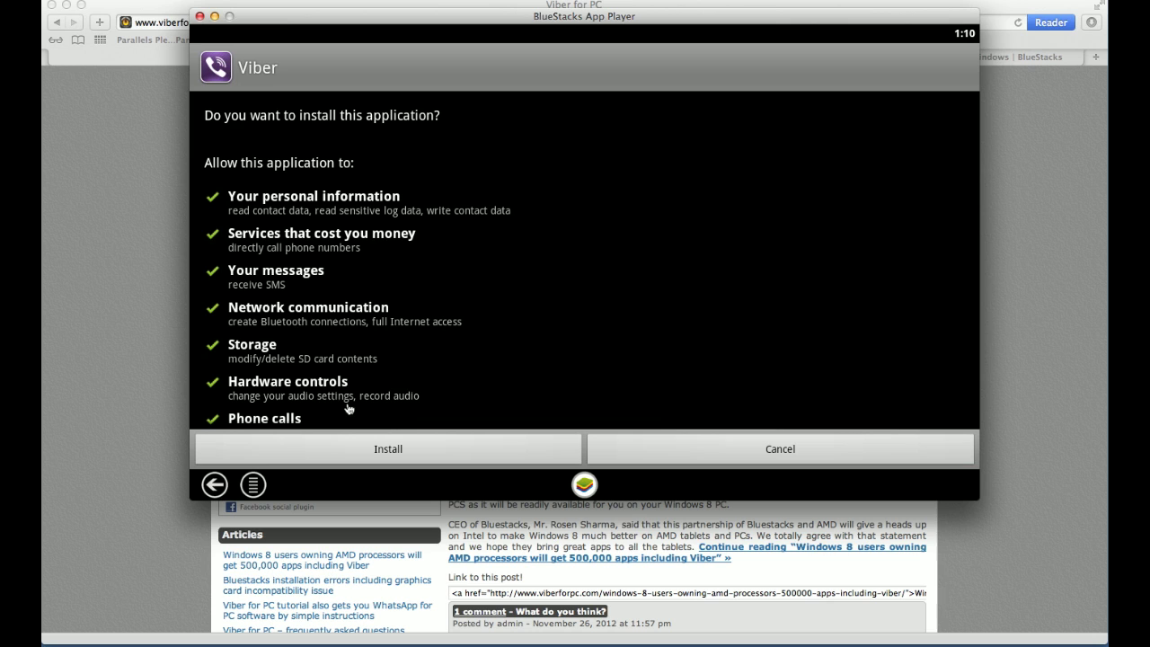
{"action": "left_click", "coordinate": [347, 455]}
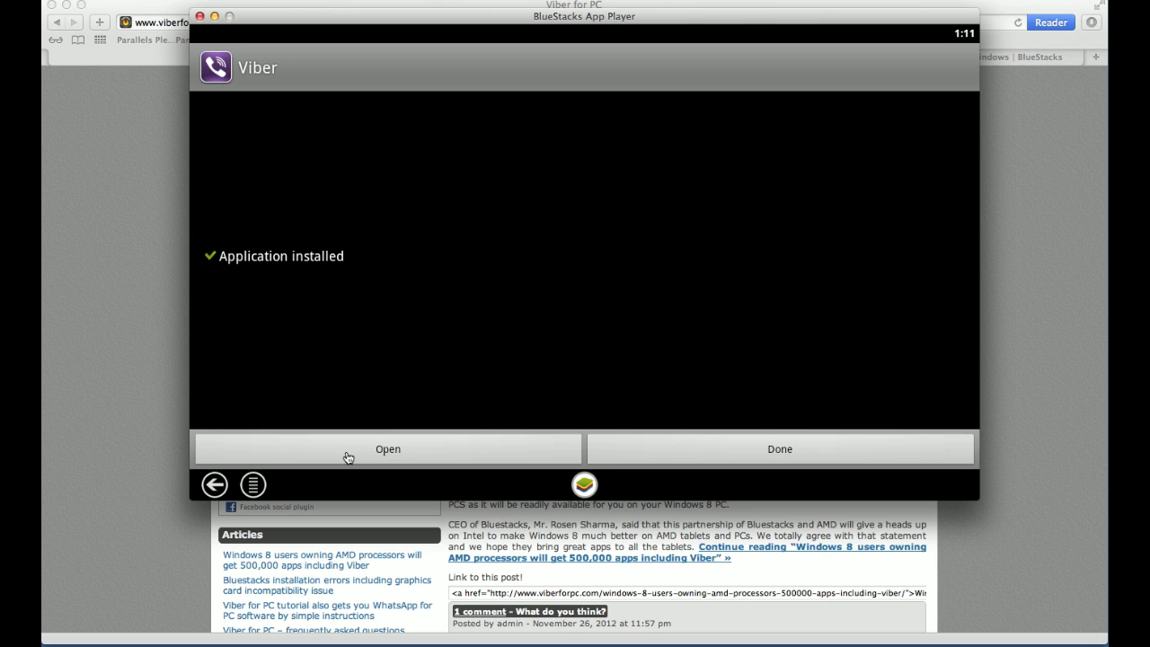
Step: Launch the newly installed Viber from the Application installed screen
{"action": "left_click", "coordinate": [347, 457]}
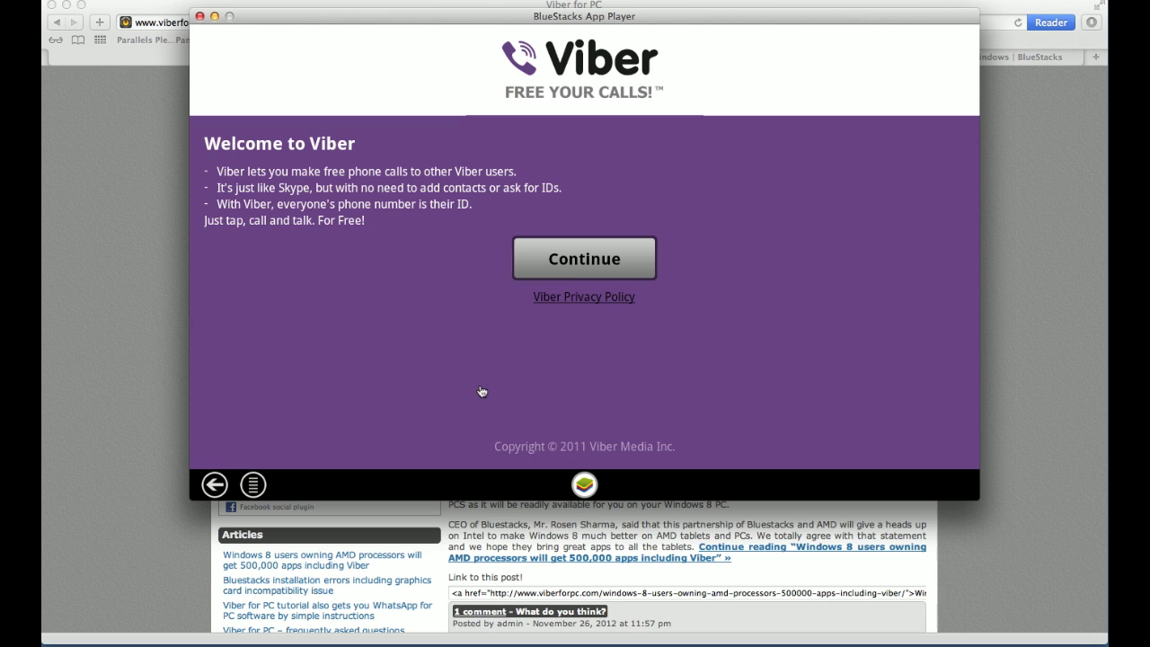
Step: Continue past the Welcome to Viber screen to reach phone-number registration
{"action": "left_click", "coordinate": [557, 257]}
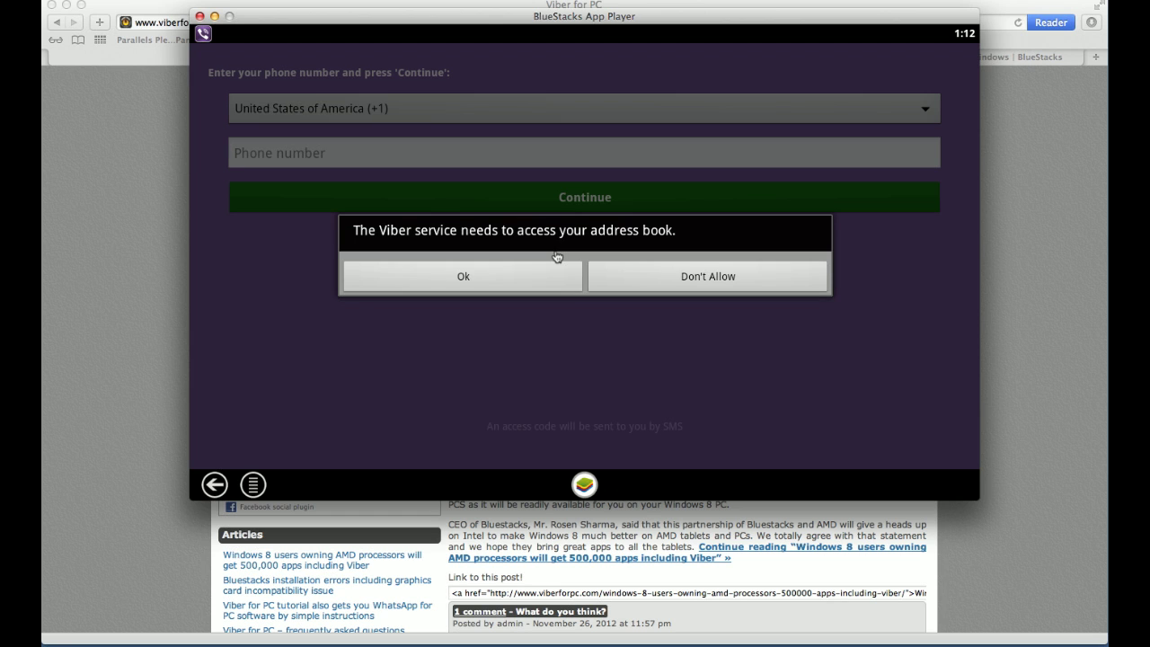
Step: Allow address book access and submit the user's phone number for SMS verification
{"action": "left_click", "coordinate": [449, 279]}
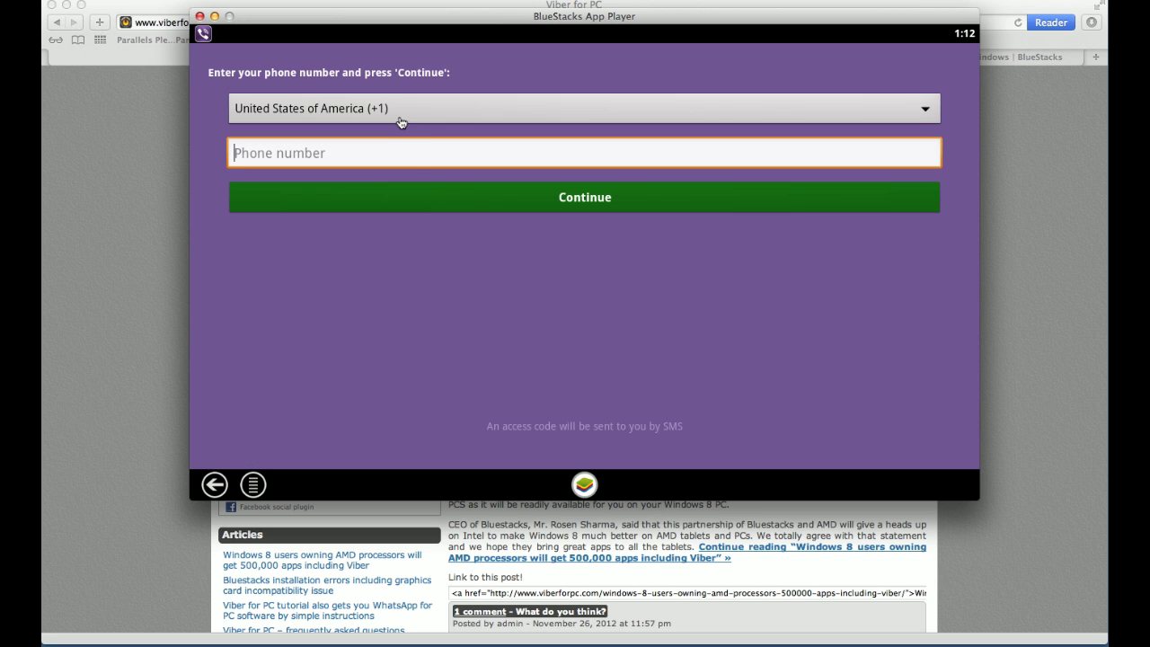
{"action": "left_click", "coordinate": [464, 198]}
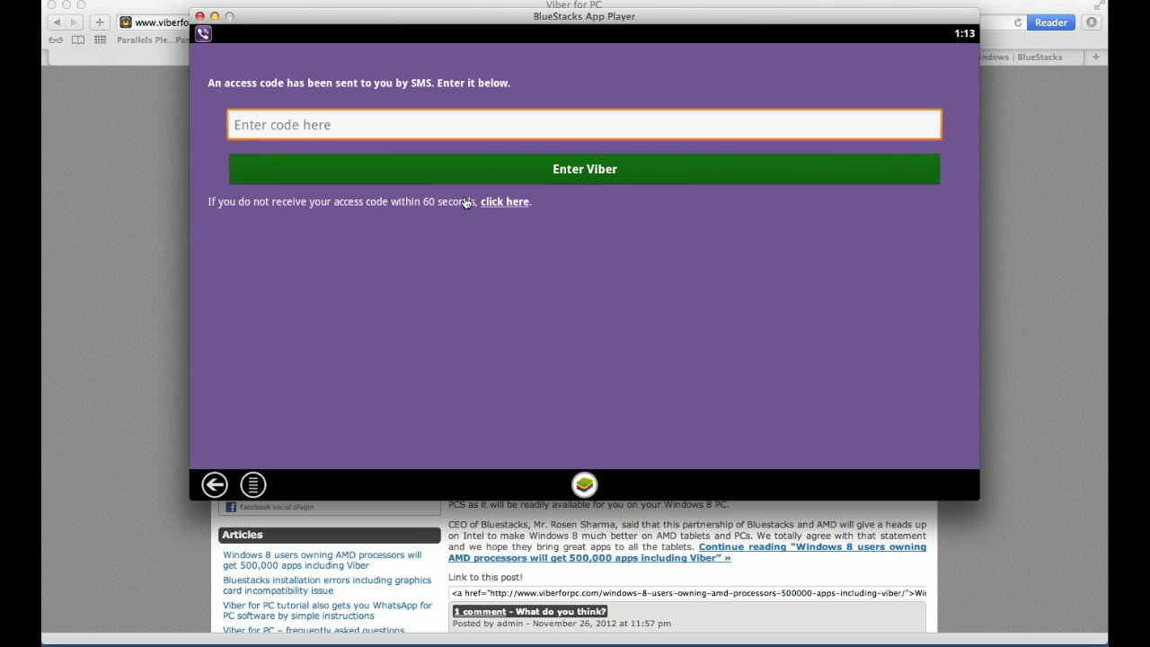
{"action": "key", "text": "super+r"}
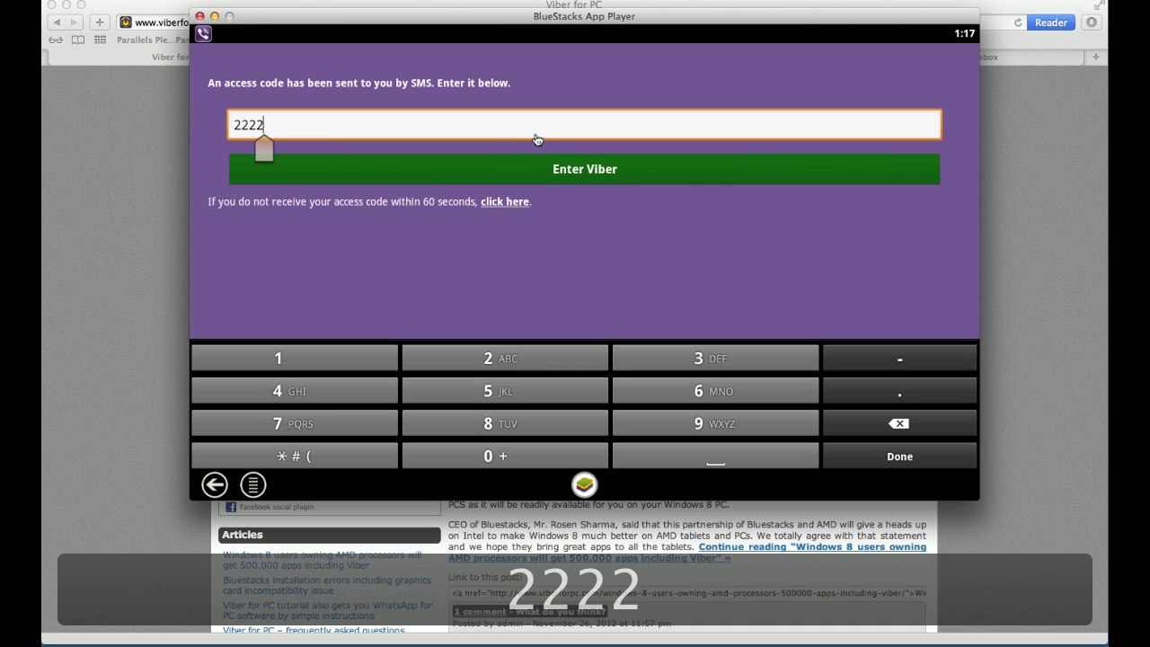
Step: Enter the SMS verification code and submit it to activate Viber
{"action": "left_click", "coordinate": [525, 132]}
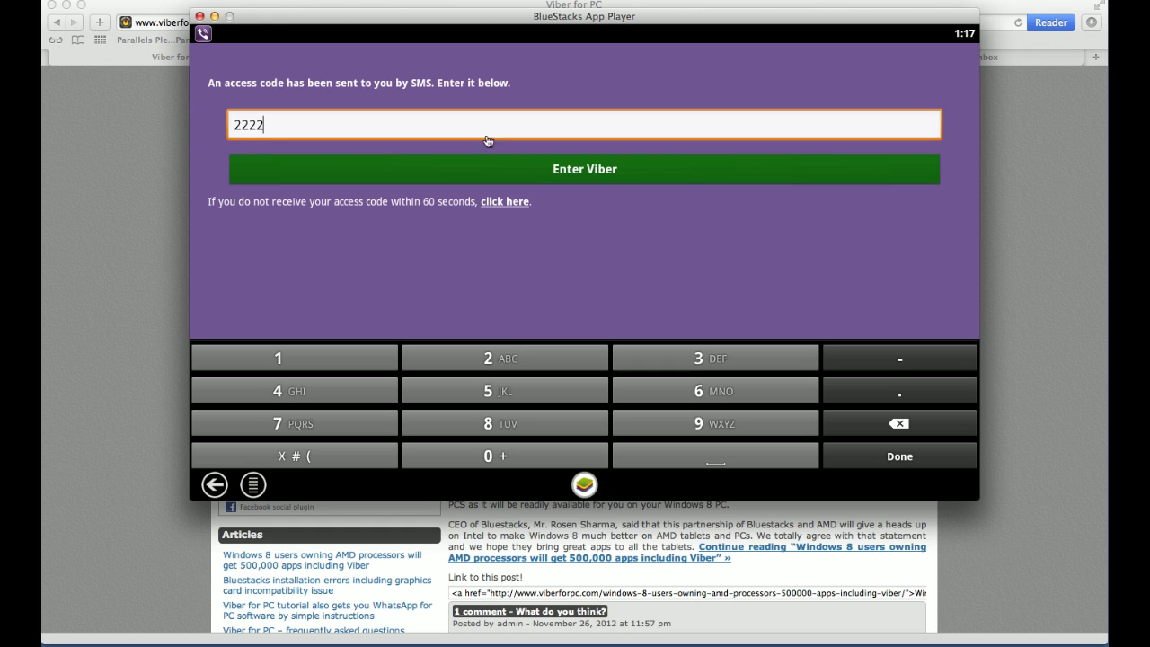
{"action": "left_click", "coordinate": [579, 174]}
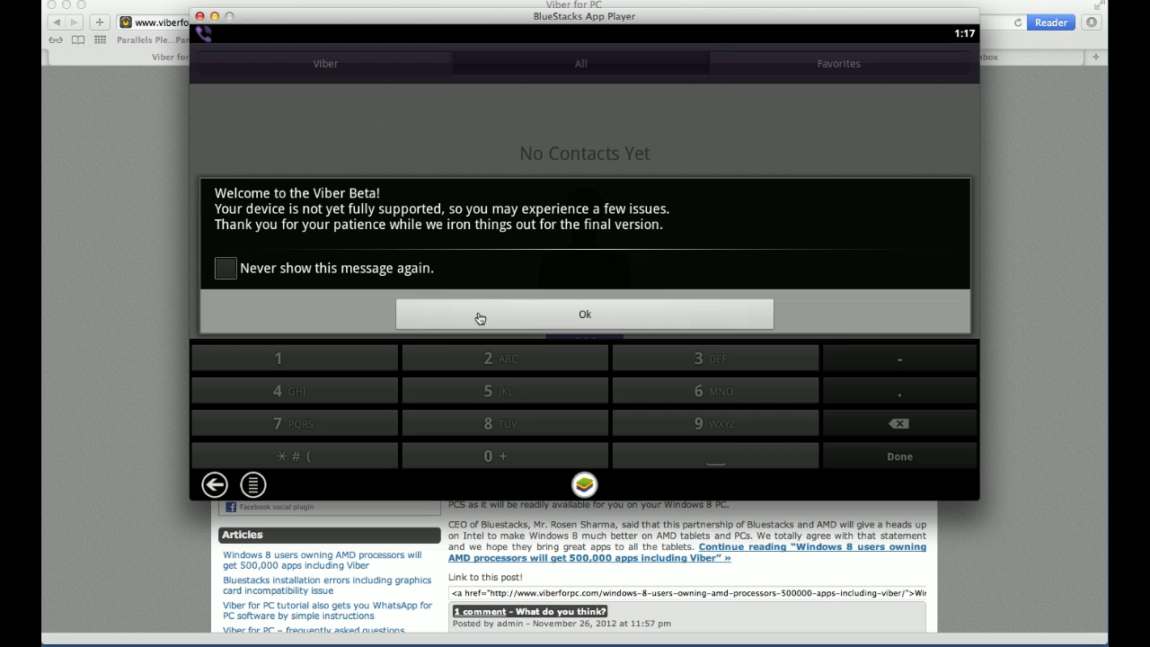
Step: Dismiss the Welcome to the Viber Beta notice to reveal the No Contacts Yet screen
{"action": "left_click", "coordinate": [478, 318]}
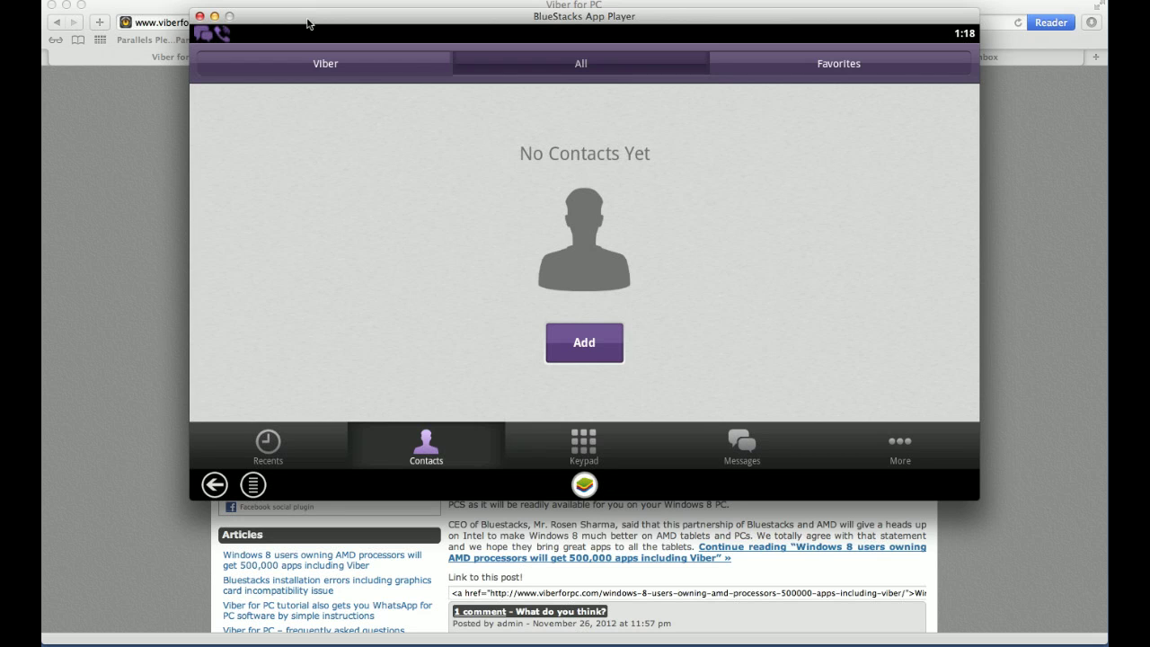
Step: Drag the BlueStacks window to the right to uncover the Viber for PC page
{"action": "left_click_drag", "start_coordinate": [312, 18], "coordinate": [439, 15]}
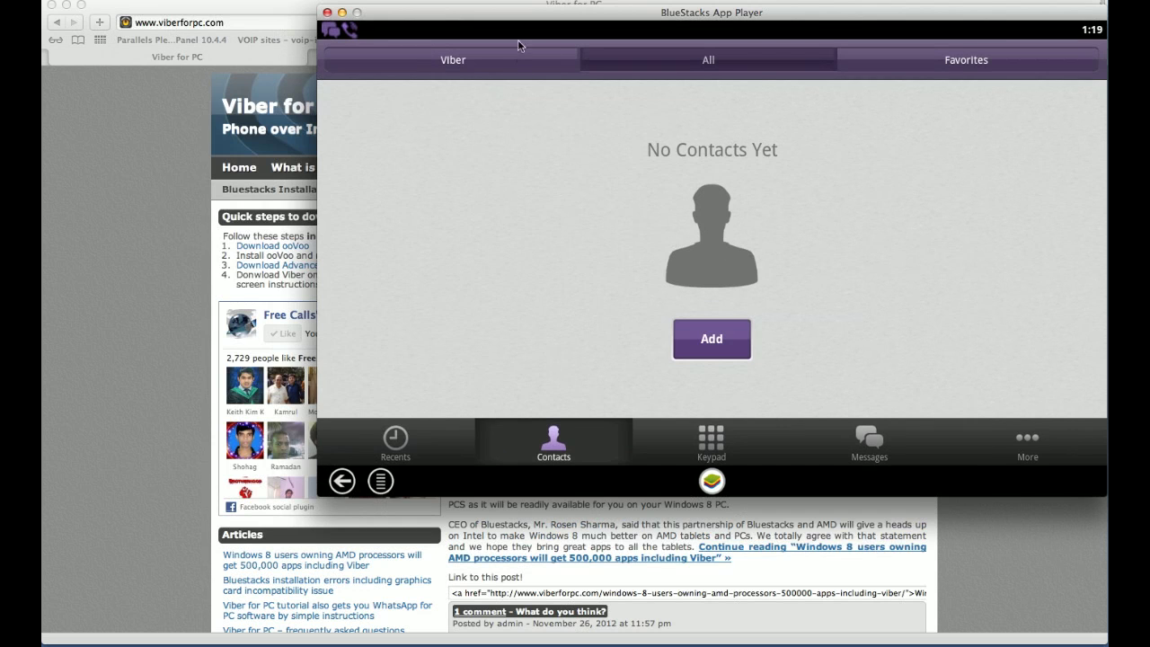
{"action": "left_click_drag", "start_coordinate": [518, 45], "coordinate": [764, 37]}
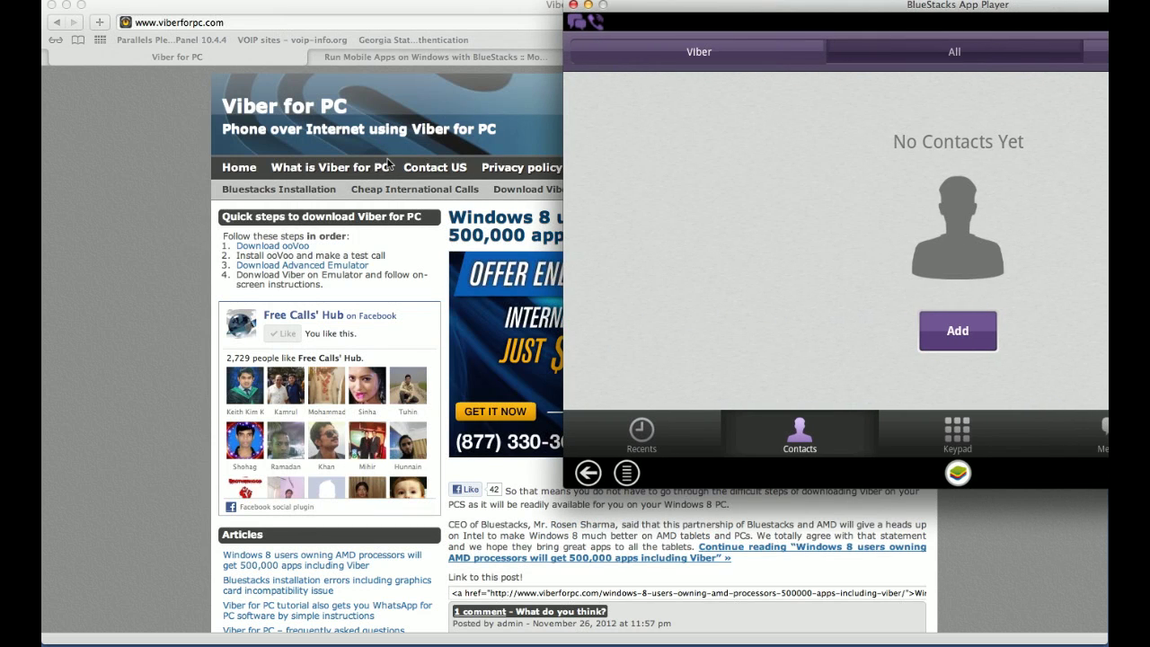